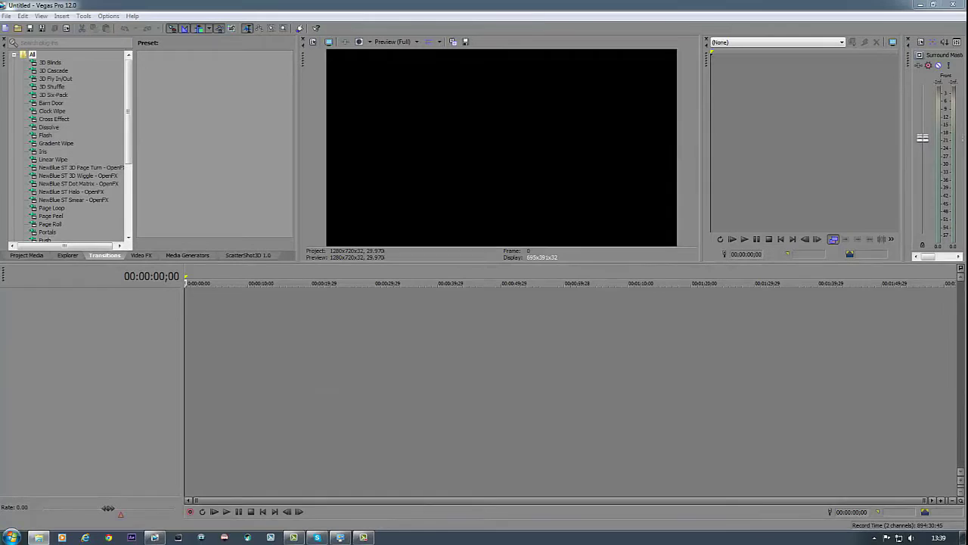
Step: Drop the video onto the empty Vegas Pro 12 timeline, then deselect the clips in empty track space
drag(242, 350, 200, 339)
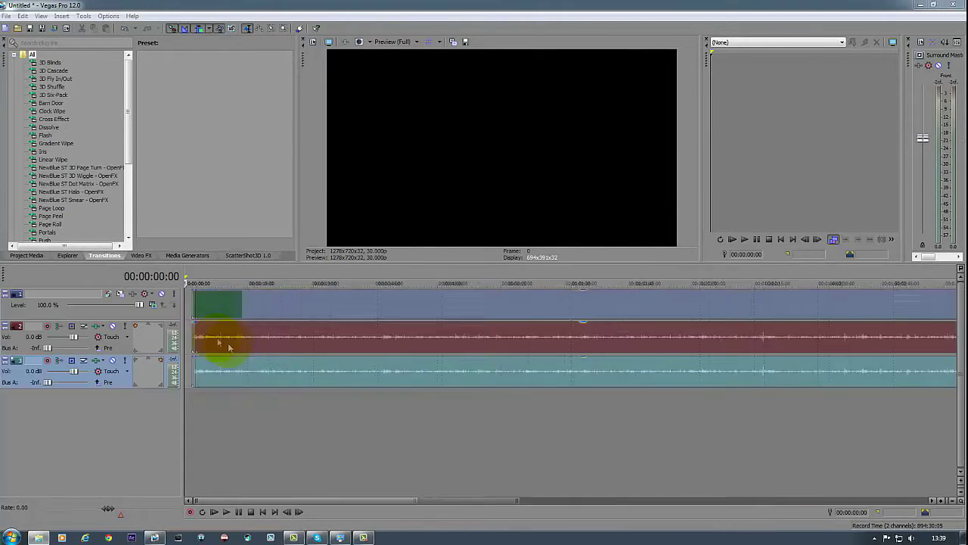
click(252, 441)
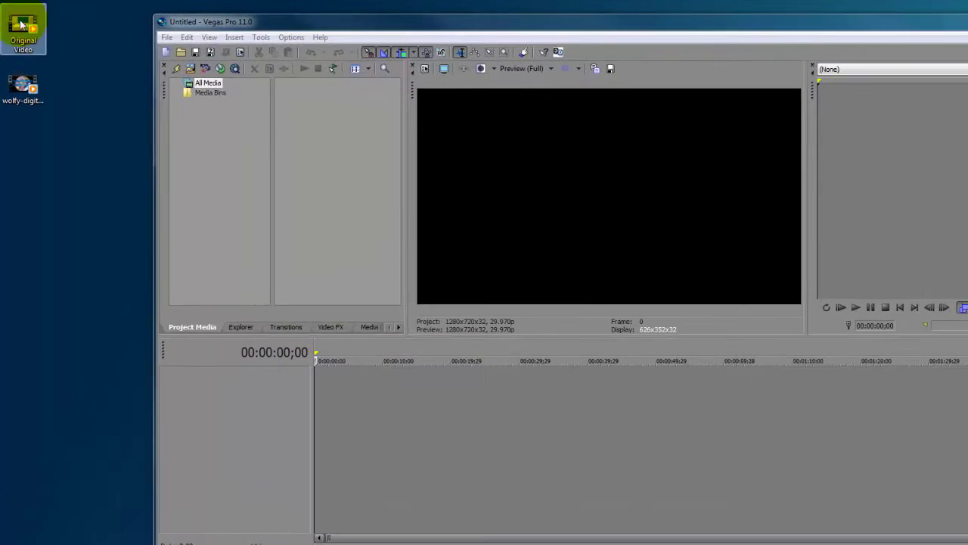
Step: Place Original Video.mp4 on the Vegas Pro 11 timeline and set the playhead near 8 seconds
drag(20, 25, 432, 466)
drag(377, 421, 378, 422)
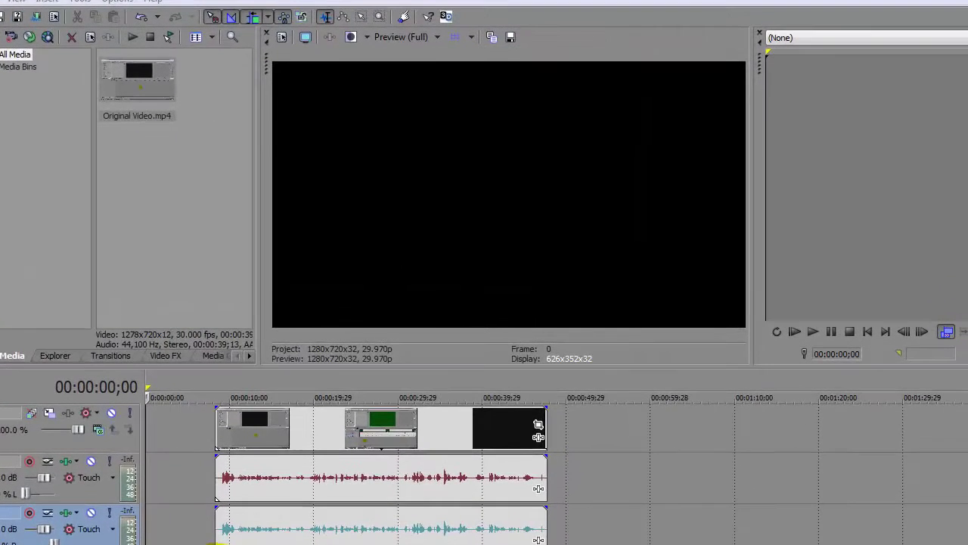
click(383, 512)
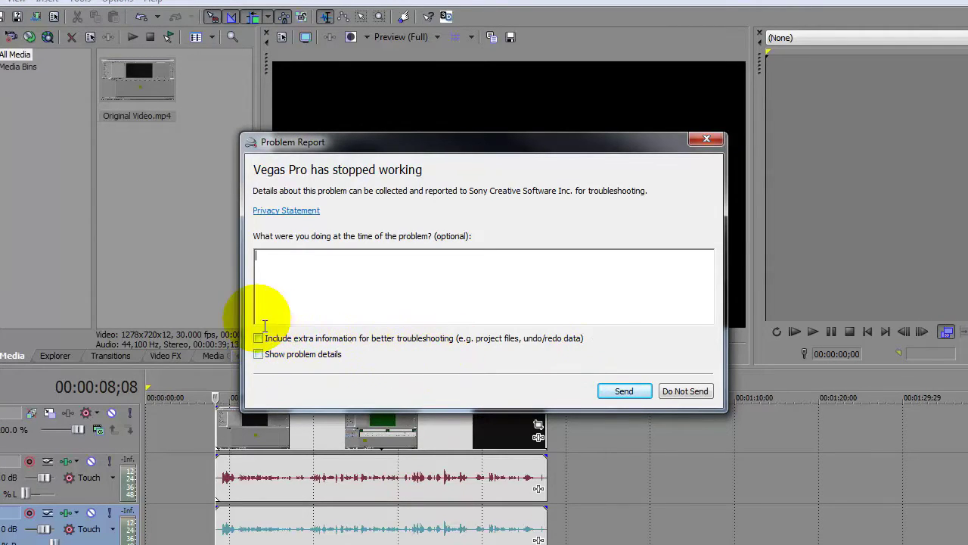
Step: Send the Problem Report with extra information and problem details both included
click(258, 339)
click(258, 354)
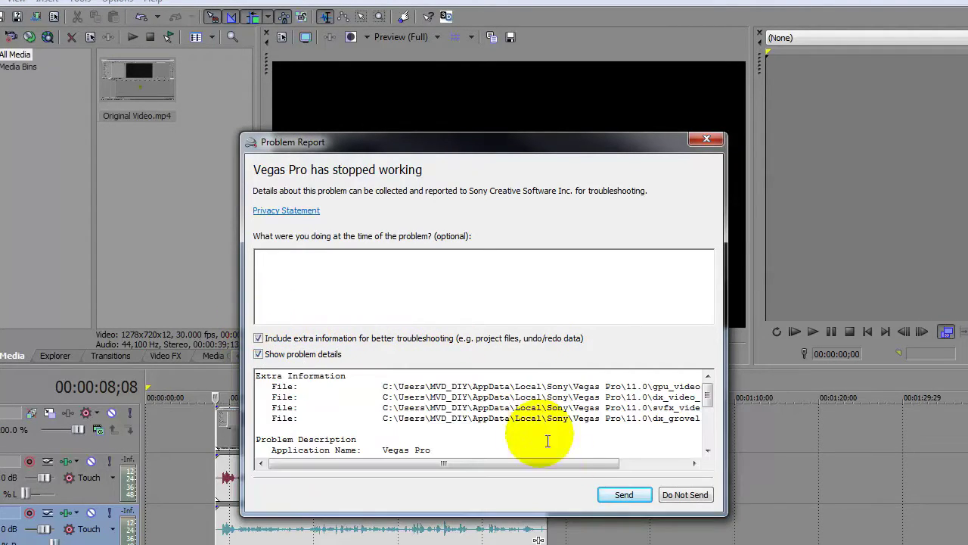
click(620, 494)
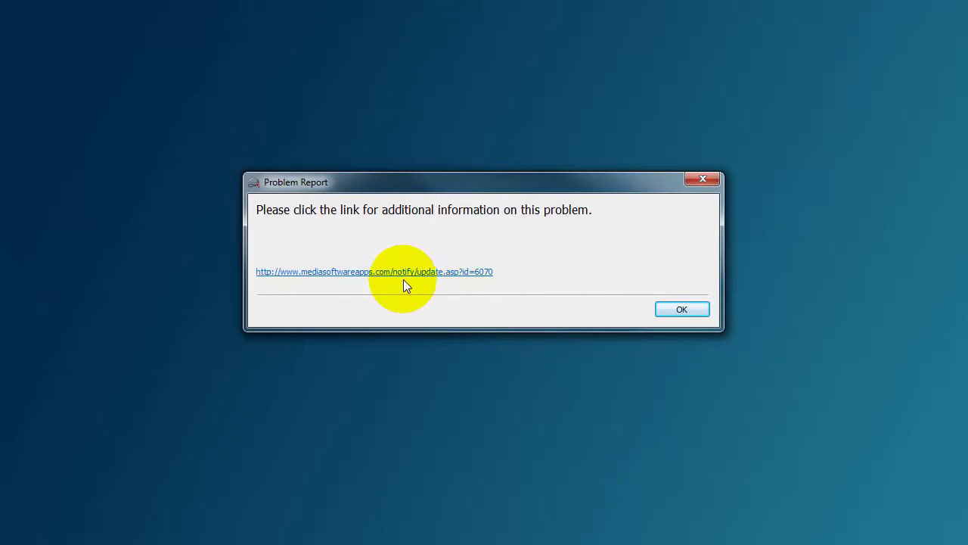
Step: View Sony's Vegas Pro 11.0 build 700/701 update page in Chrome, then move the browser aside
click(393, 274)
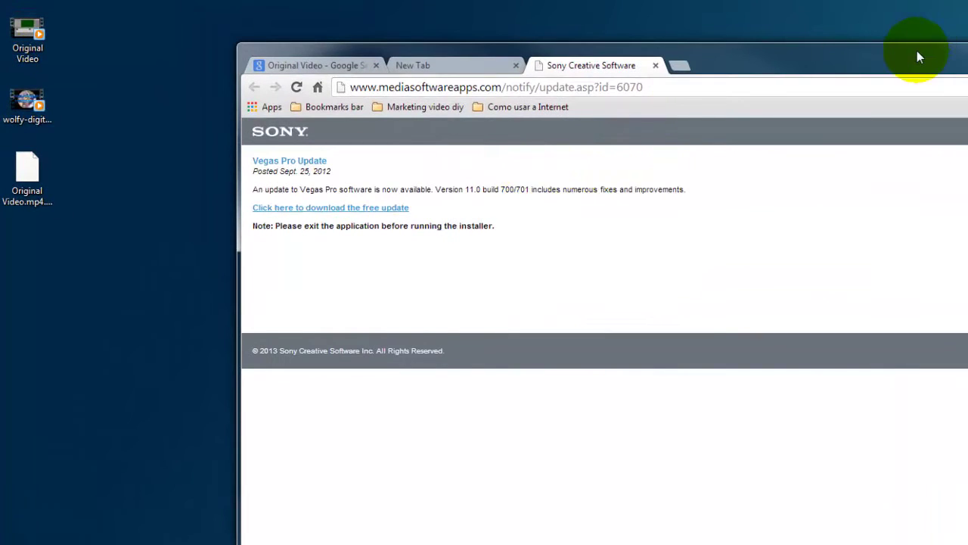
drag(917, 51, 0, 43)
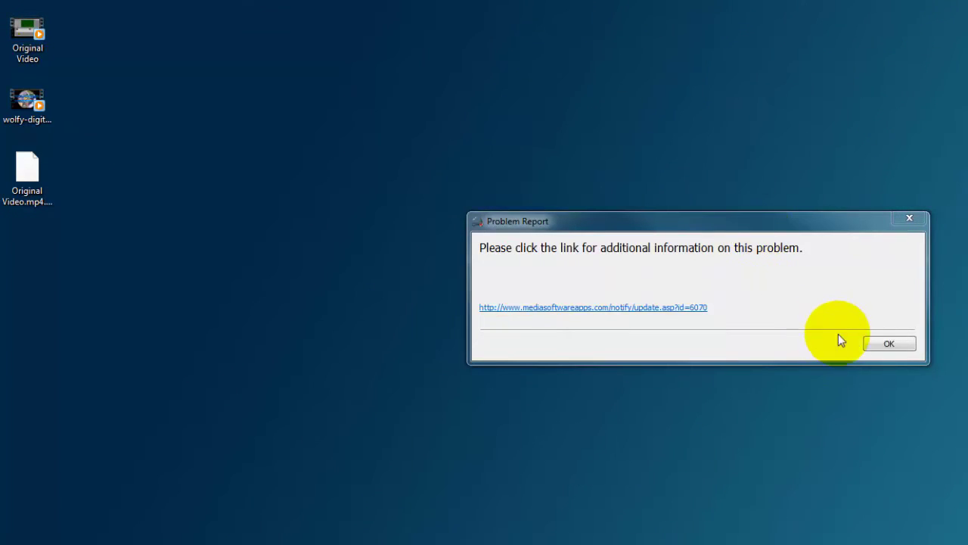
Step: Dismiss the Problem Report and reopen Vegas Pro 11 to a blank untitled project
click(882, 345)
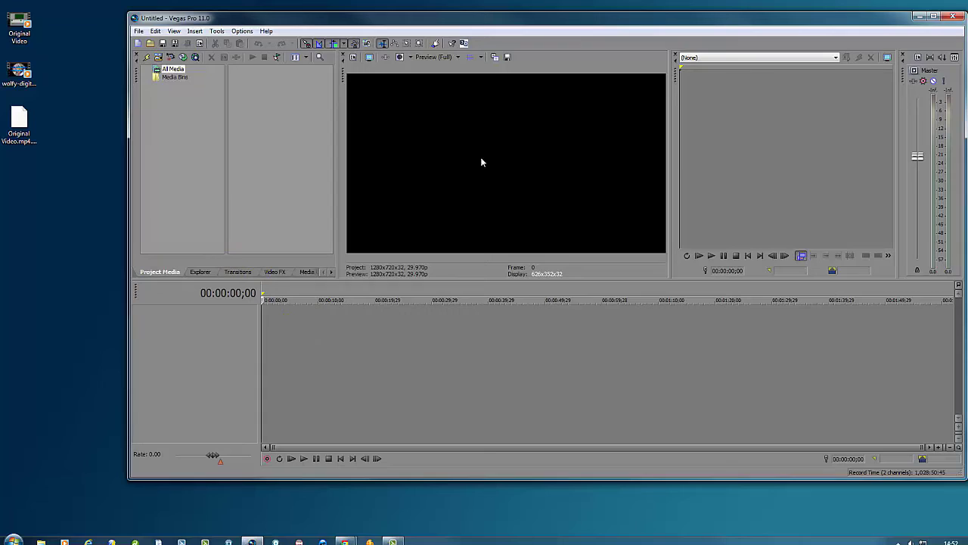
click(350, 318)
Step: Send Original Video to AVS Video Converter via the AVS Convert to... > MP4 menu
right_click(19, 27)
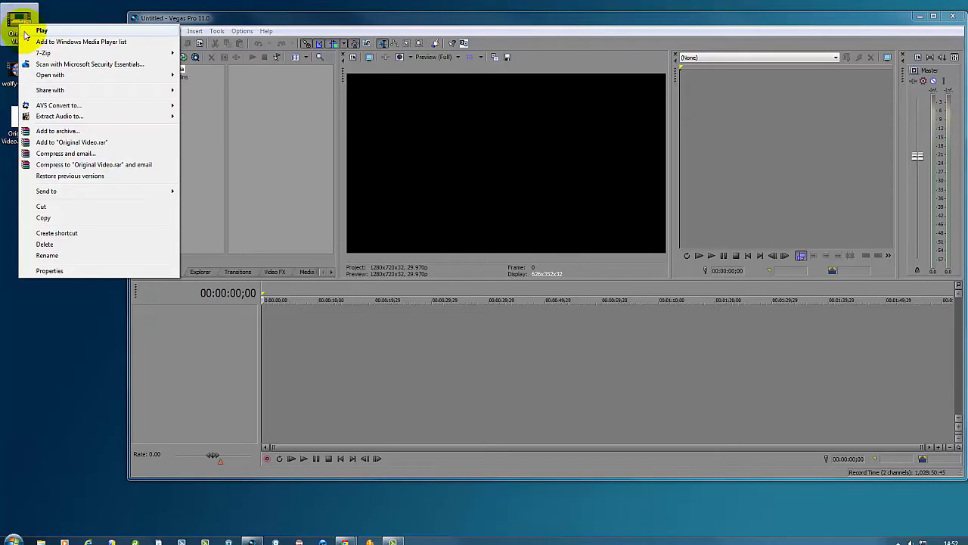
mouse_move(54, 110)
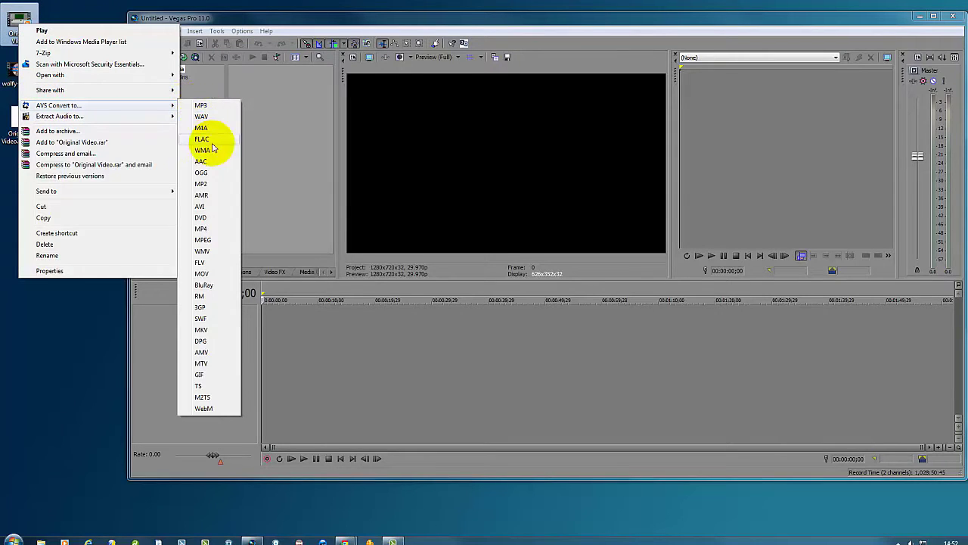
click(200, 228)
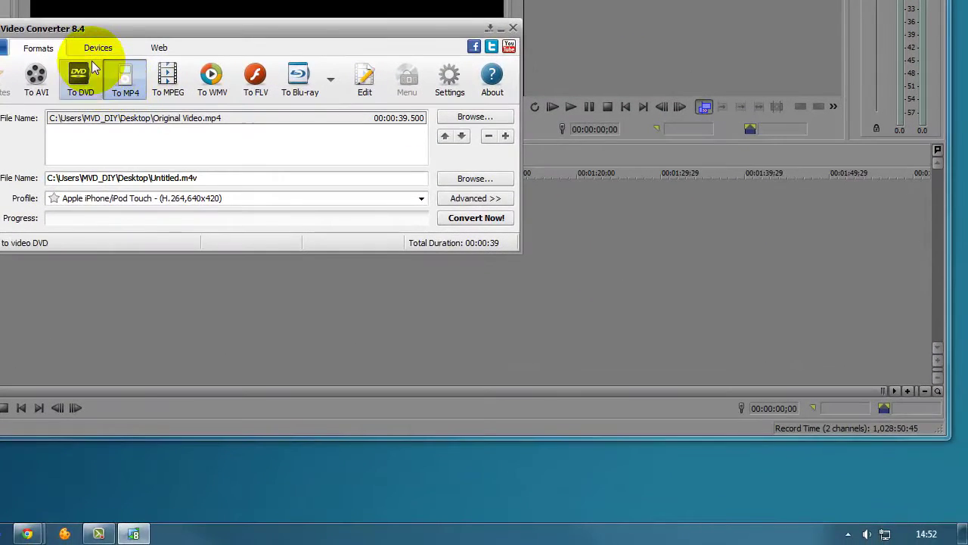
Step: Convert to 'new video.mp4' using the Sony PSP High Resolution device profile
click(244, 134)
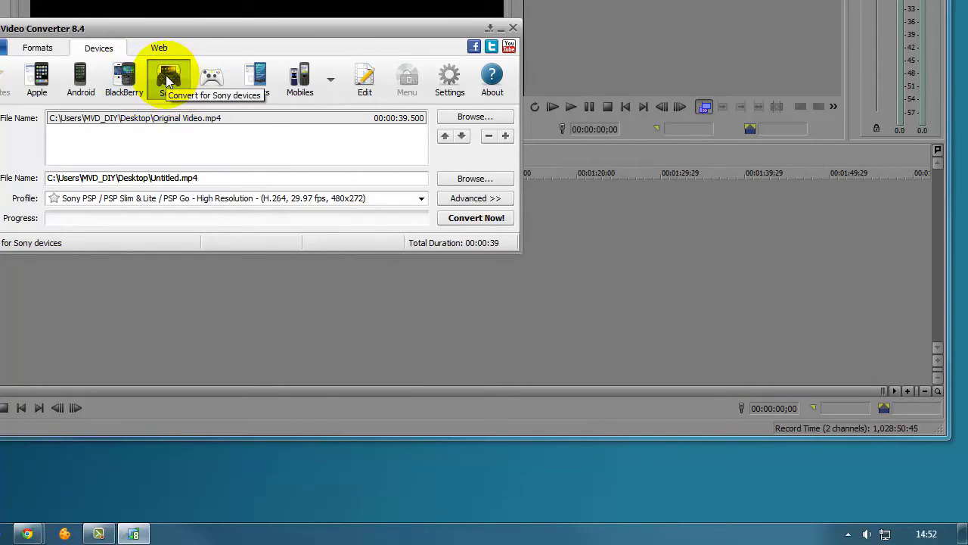
click(179, 185)
click(180, 183)
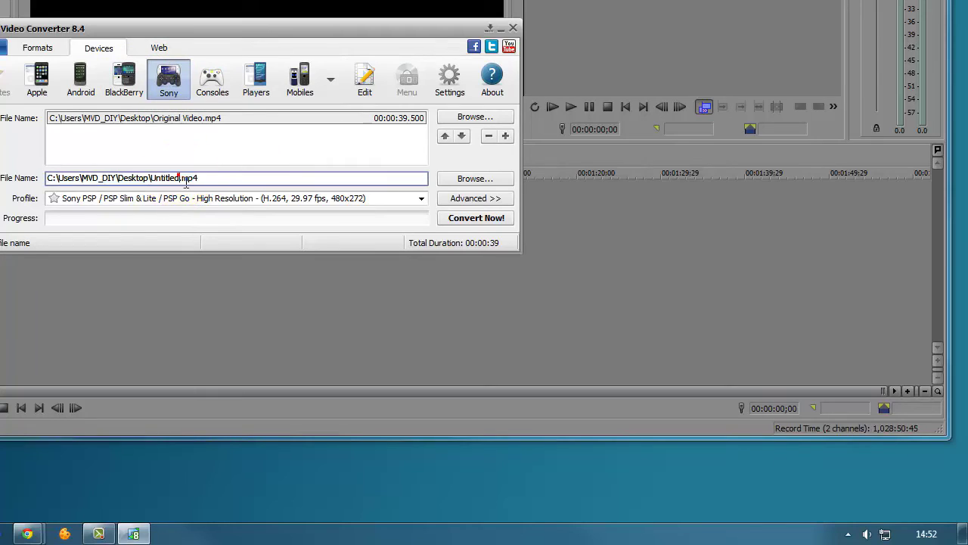
key(BackSpace)
key(BackSpace)
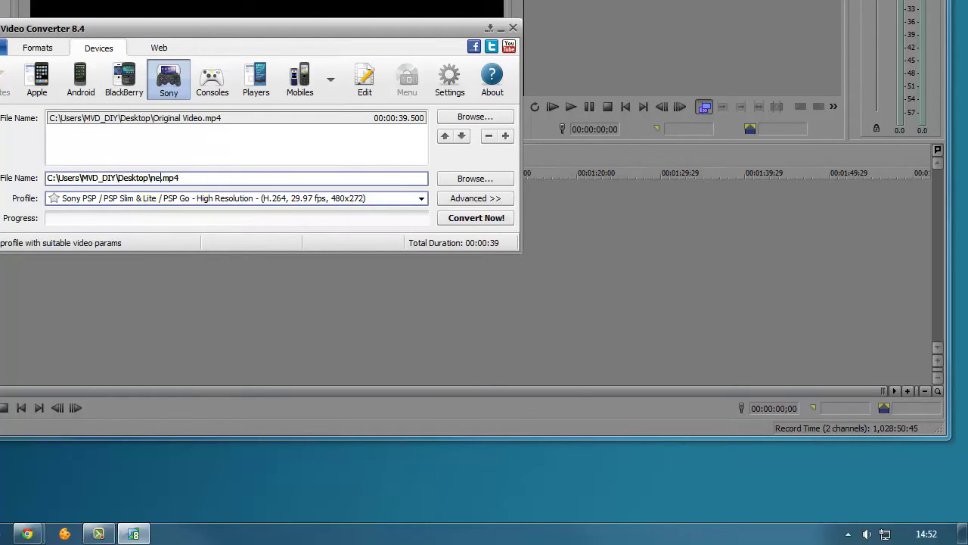
text(new video)
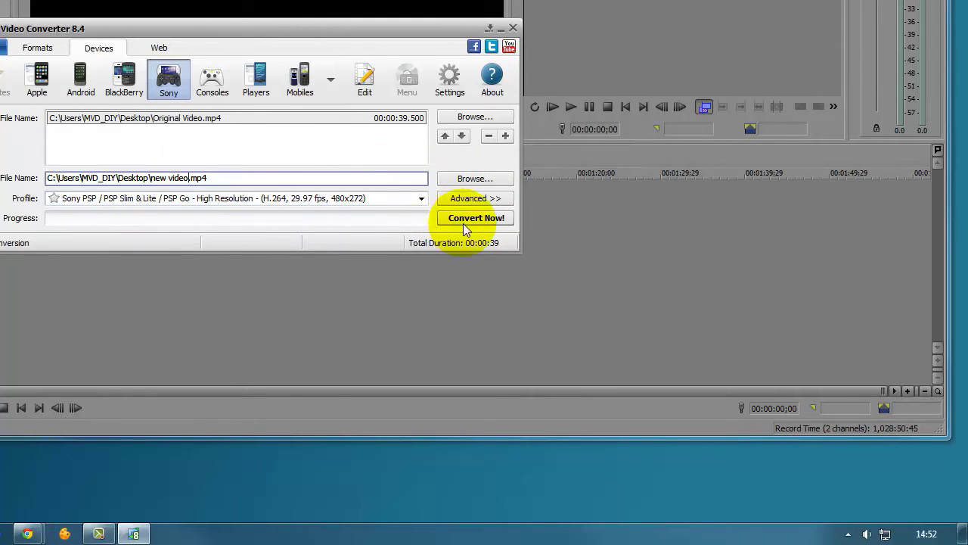
click(463, 221)
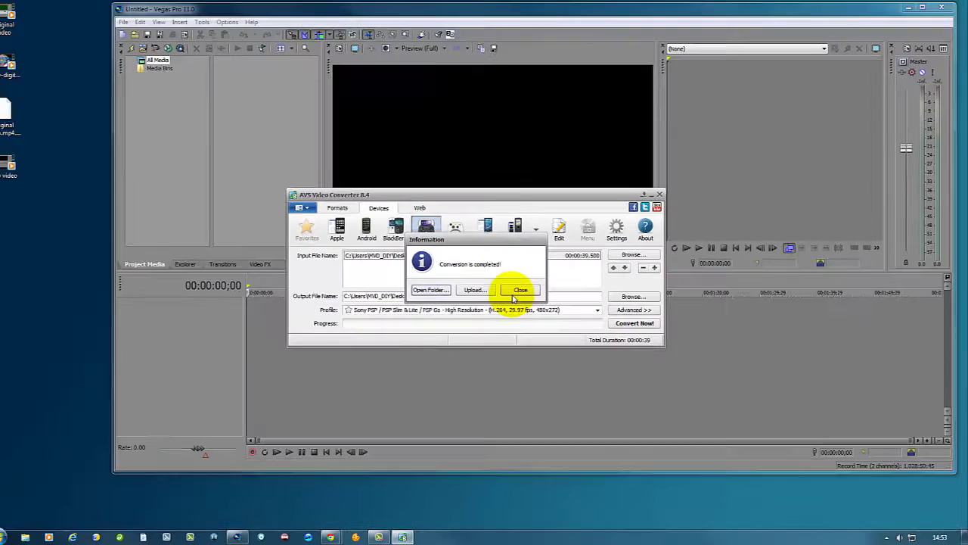
click(308, 168)
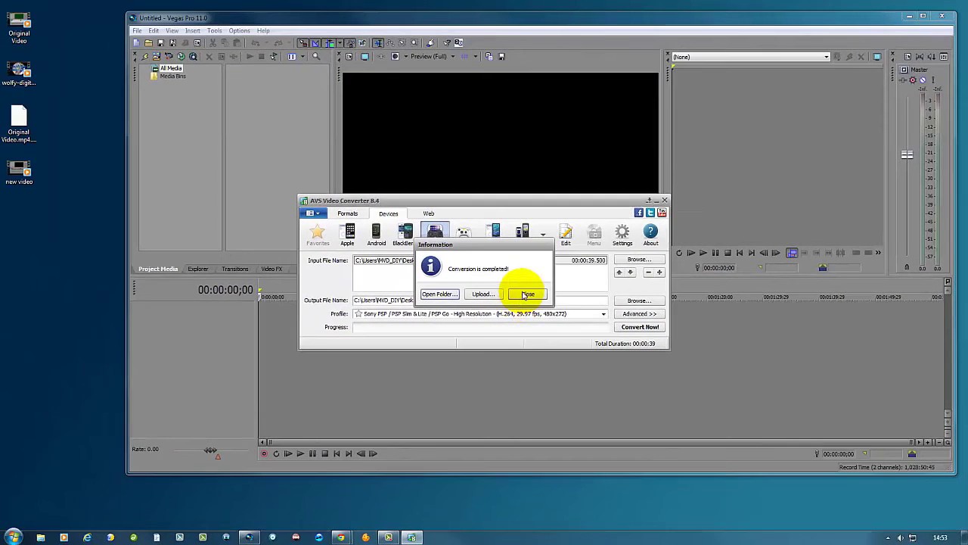
Step: Close the converter and add new video.mp4 from the desktop to the Vegas timeline
click(664, 199)
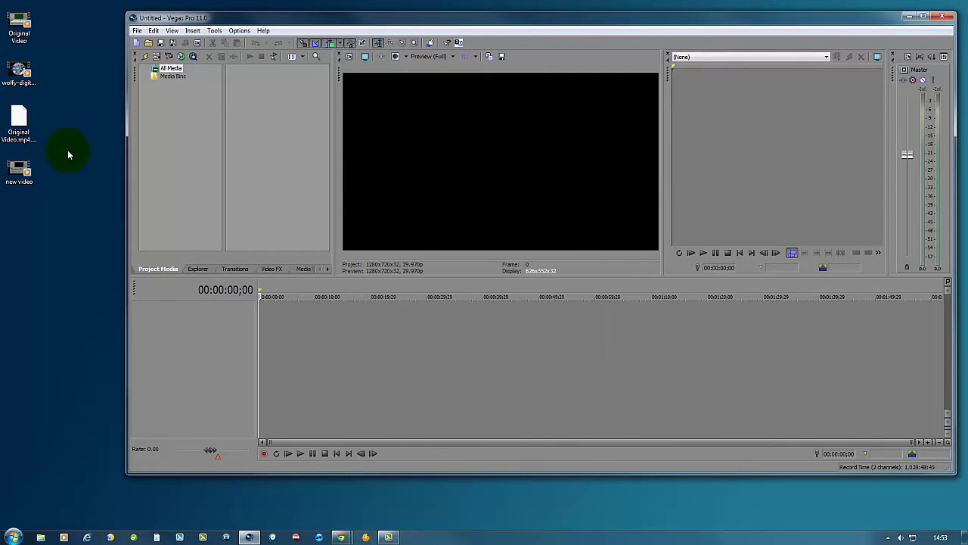
click(20, 168)
right_click(18, 164)
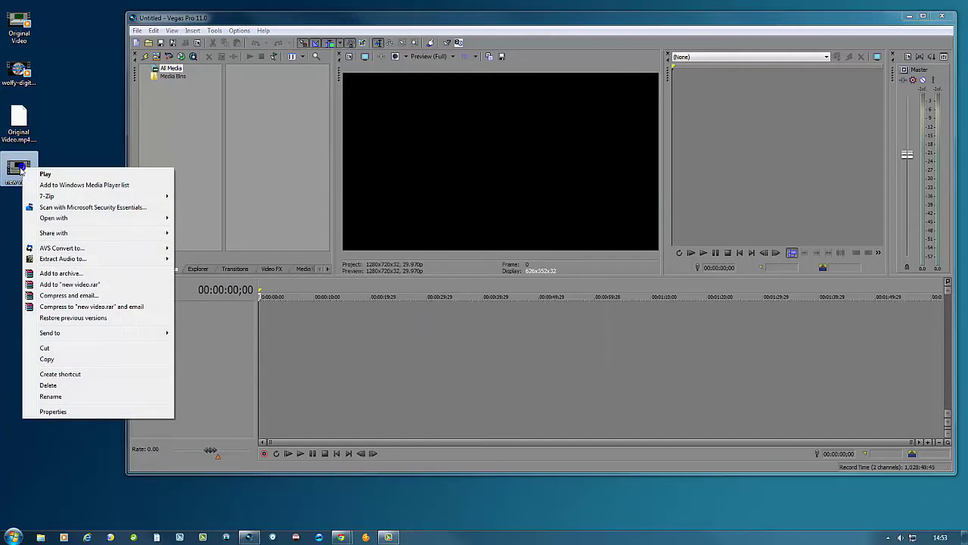
click(16, 170)
drag(16, 171, 295, 350)
Step: Play the clip from about 8 seconds, stop it, and park the playhead at 00:00:21;14
click(308, 387)
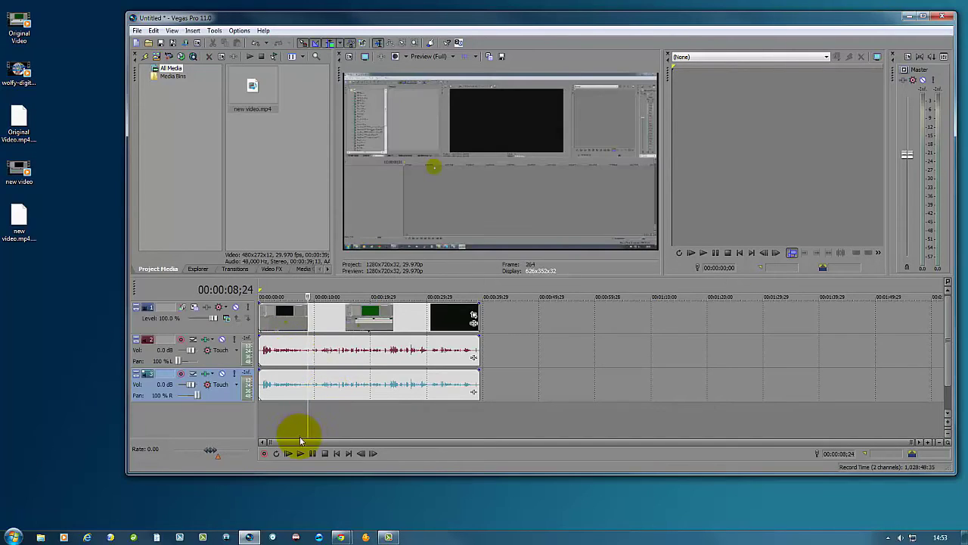
click(310, 435)
click(300, 453)
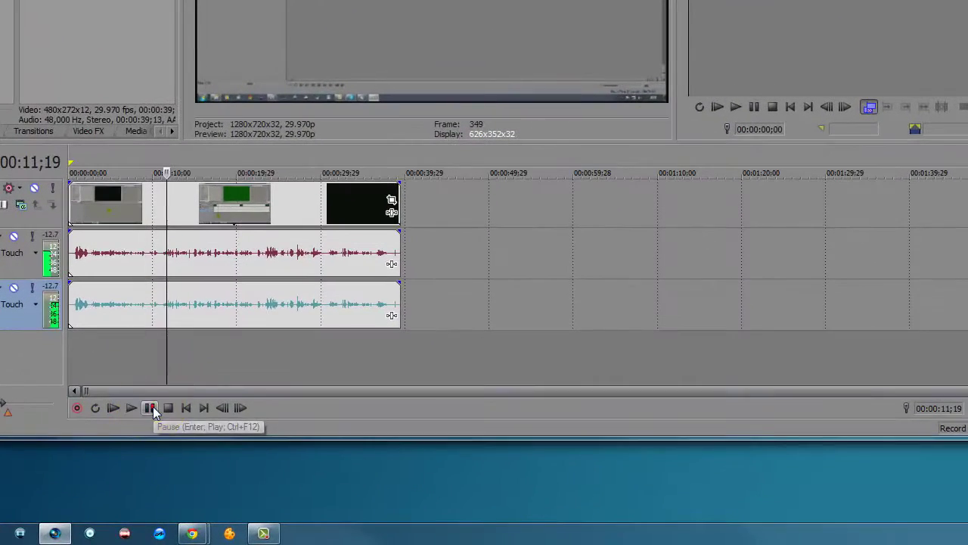
click(153, 406)
click(89, 342)
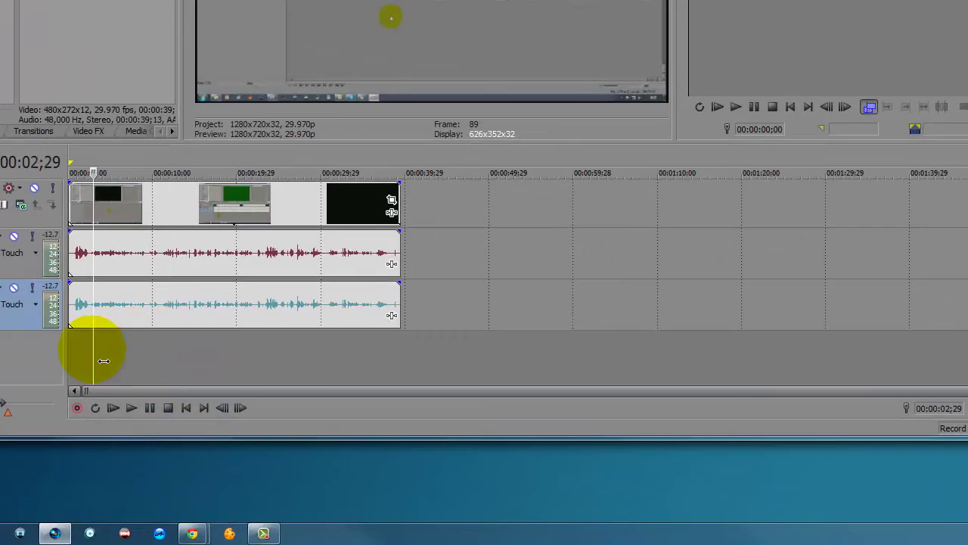
drag(106, 335, 260, 356)
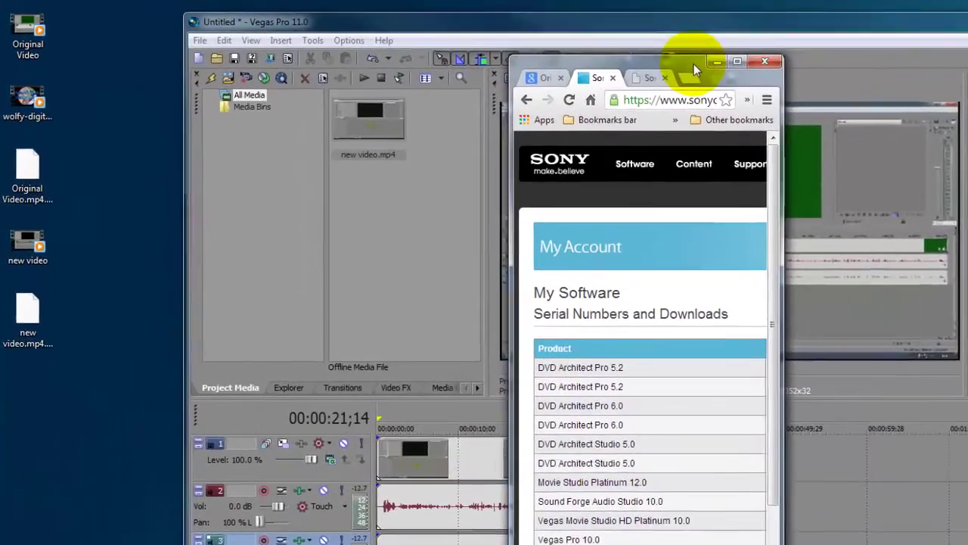
Step: Move the Chrome My Account downloads page to the screen's left edge beside Vegas Pro
drag(457, 10, 211, 19)
drag(295, 85, 156, 64)
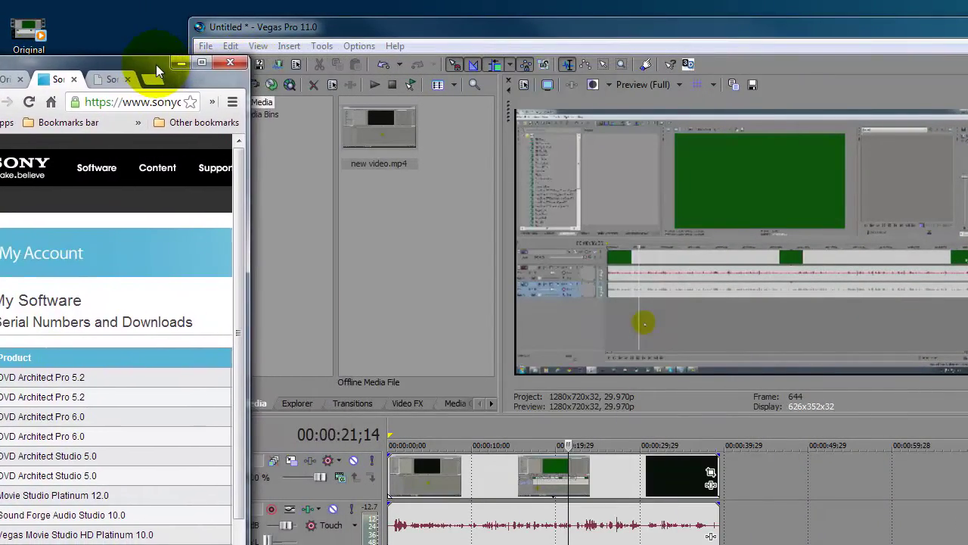
click(156, 64)
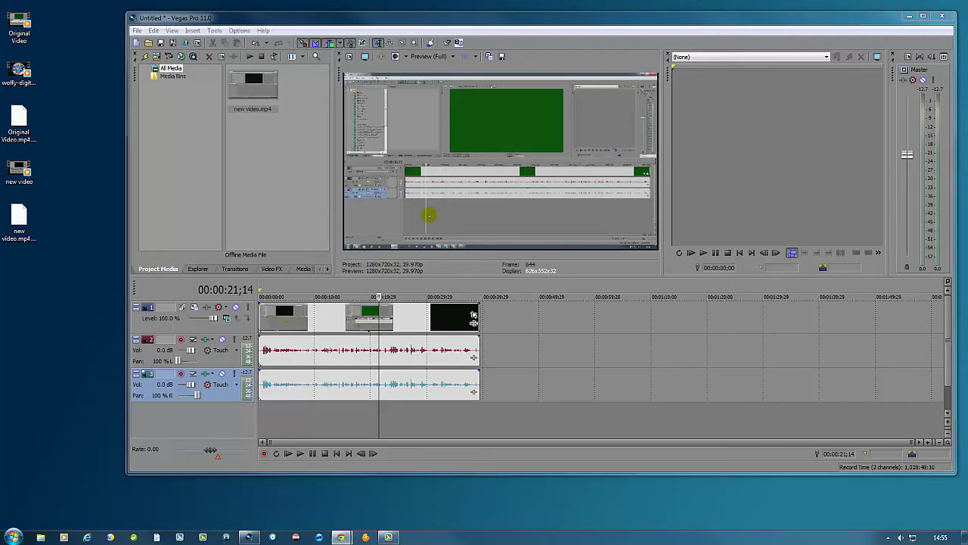
key(alt+Tab)
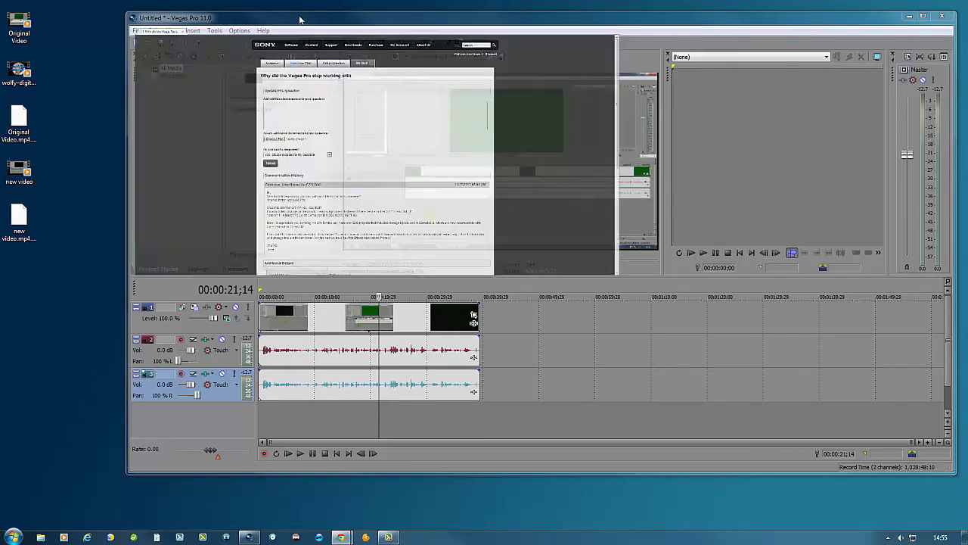
scroll(422, 221, down, 3)
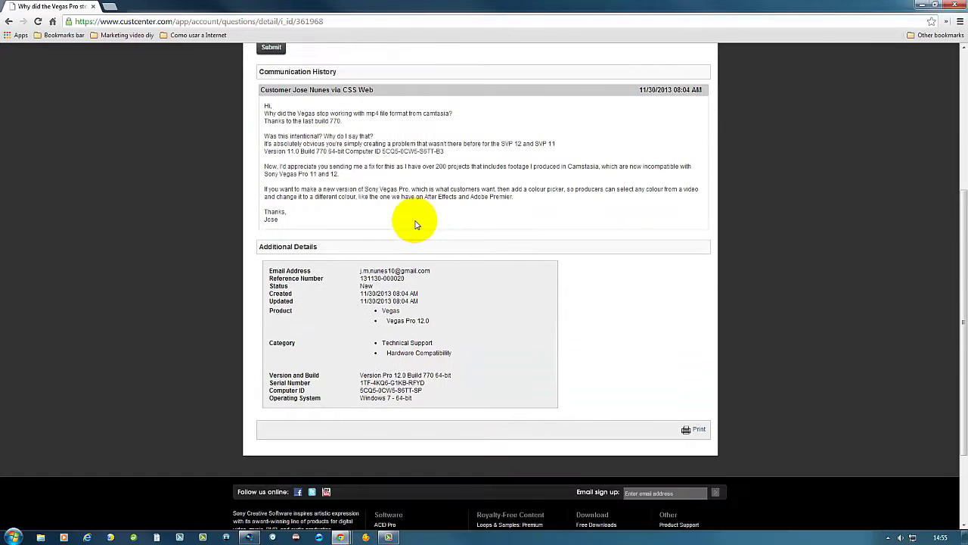
scroll(354, 224, up, 2)
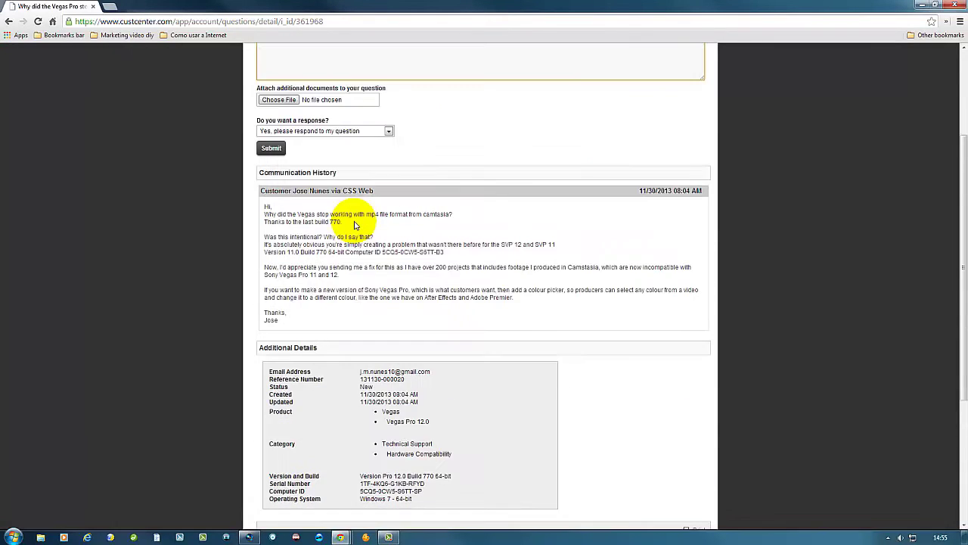
scroll(354, 225, up, 2)
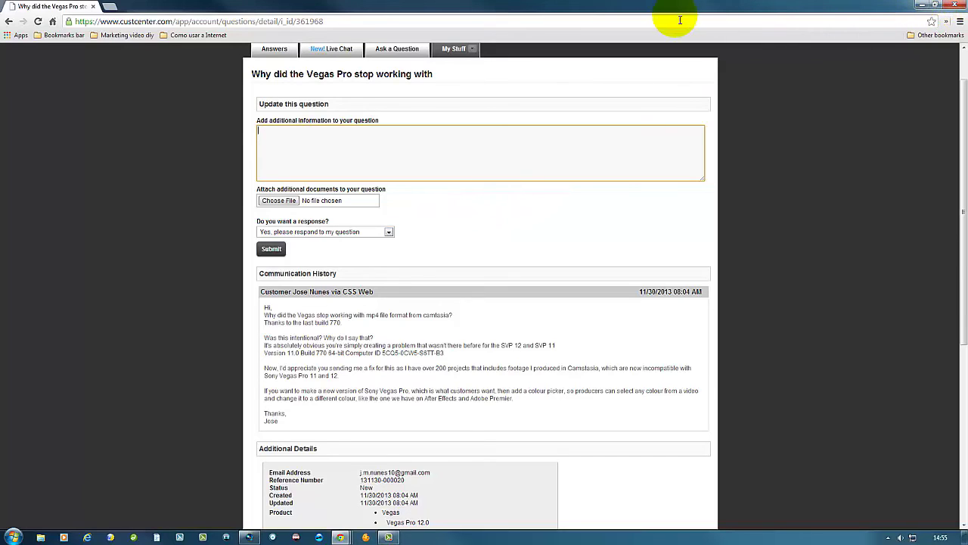
click(922, 6)
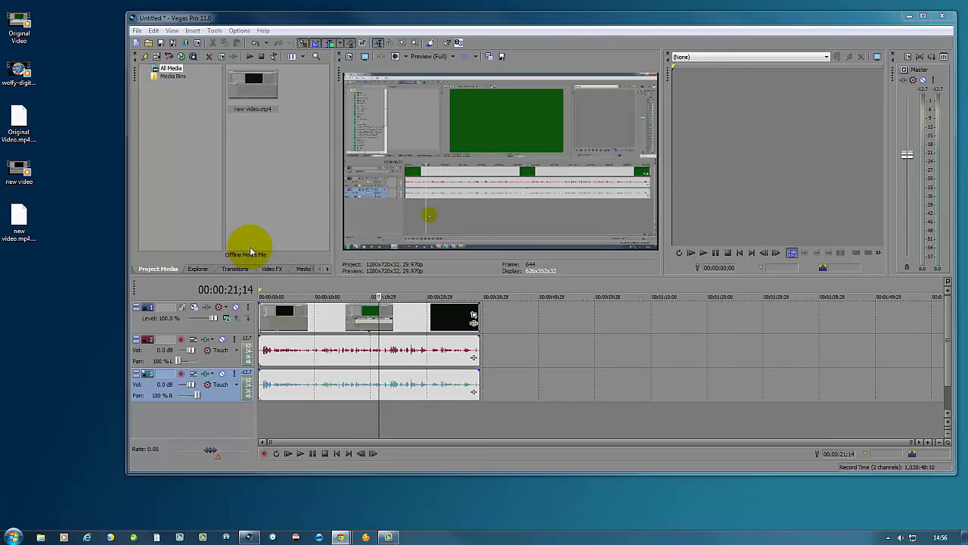
Step: Send Original Video to AVS Video Converter for MP4 output from its desktop menu
click(20, 32)
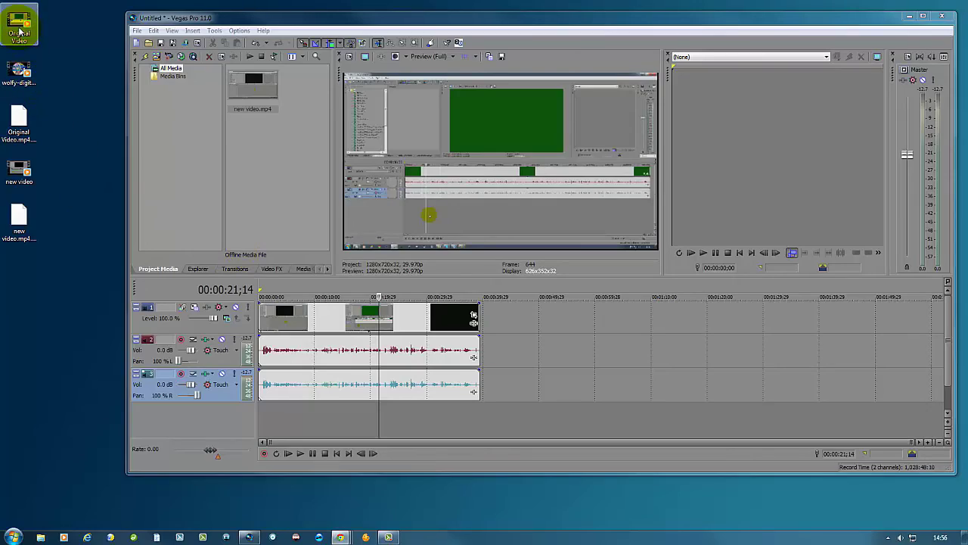
right_click(19, 31)
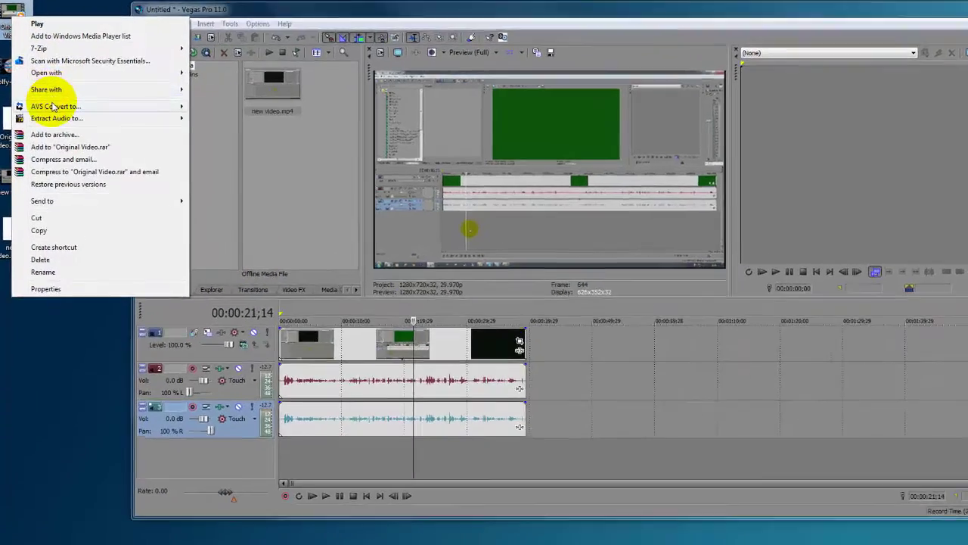
mouse_move(58, 106)
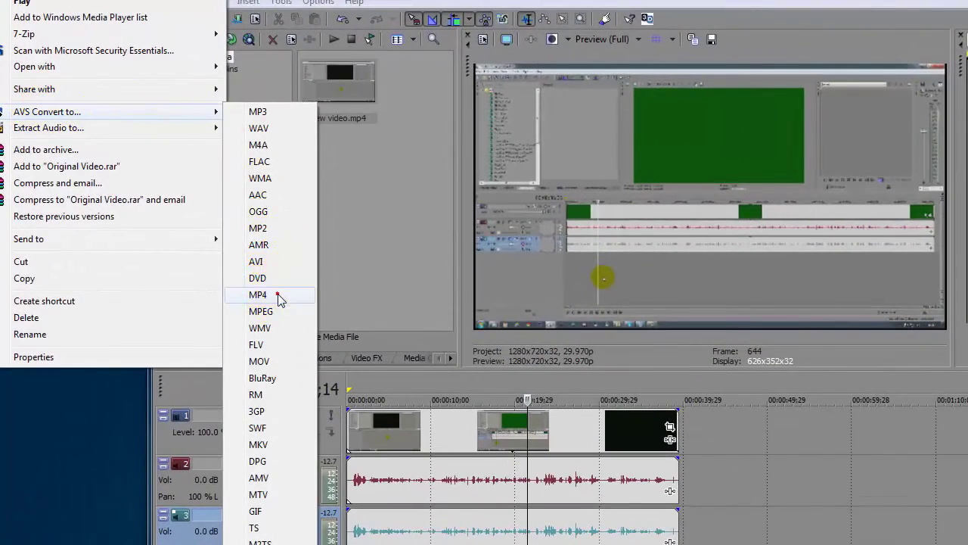
click(242, 276)
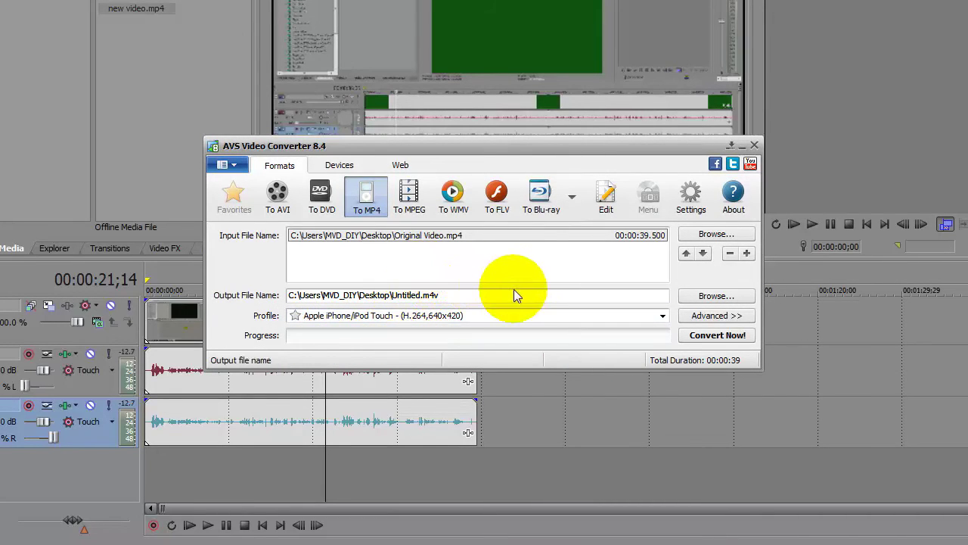
Step: Choose the Sony PS3 - HD Video 720p device profile and start the conversion
click(339, 165)
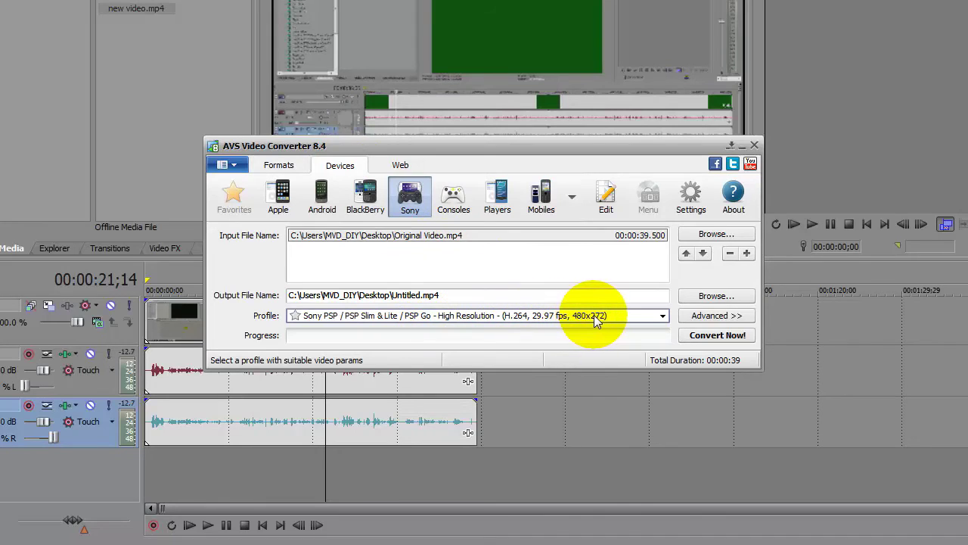
click(666, 316)
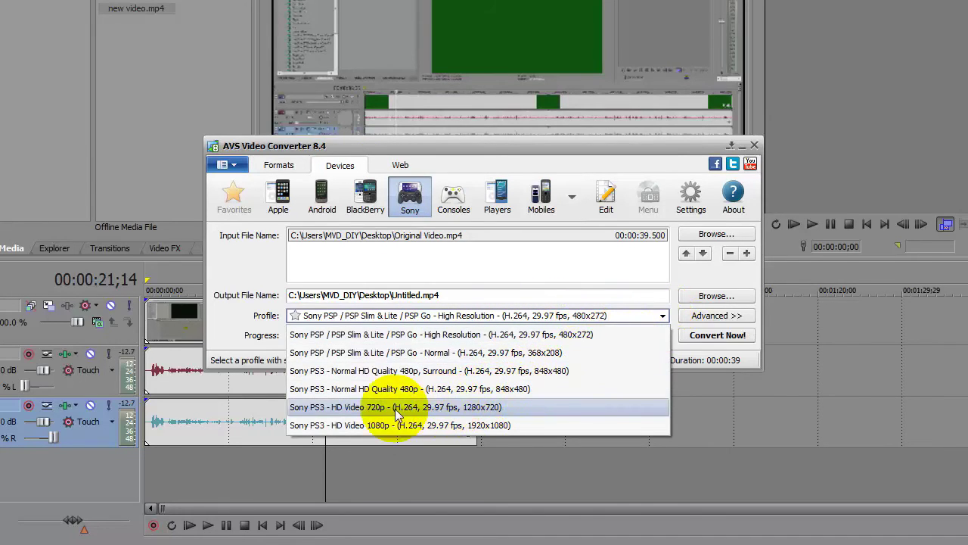
click(345, 409)
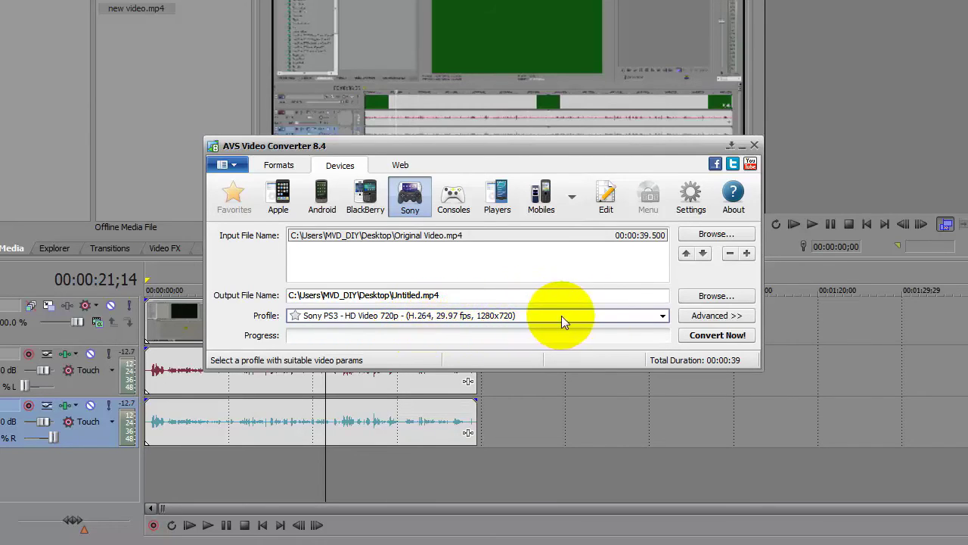
click(699, 338)
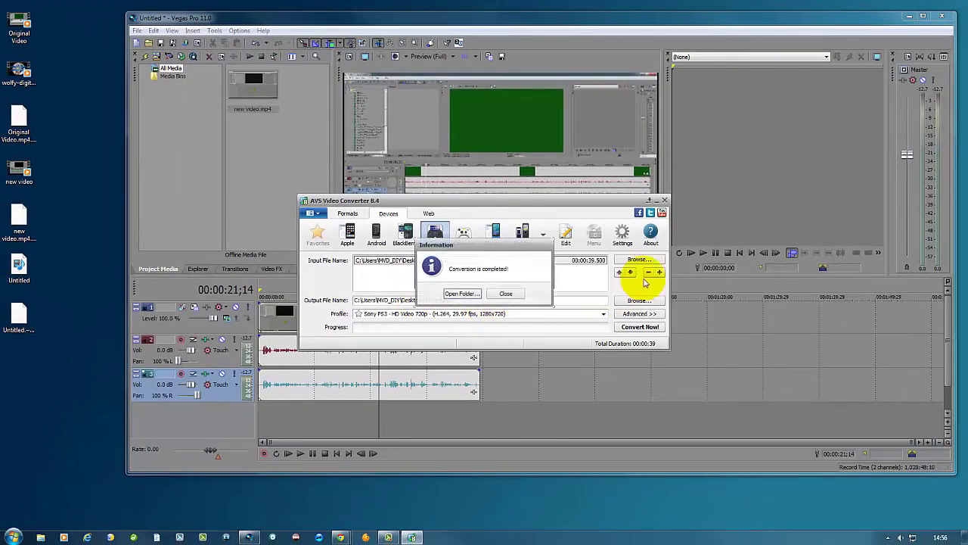
Step: Dismiss the completion notice and place Untitled.mp4 on the timeline after the first clip
click(506, 294)
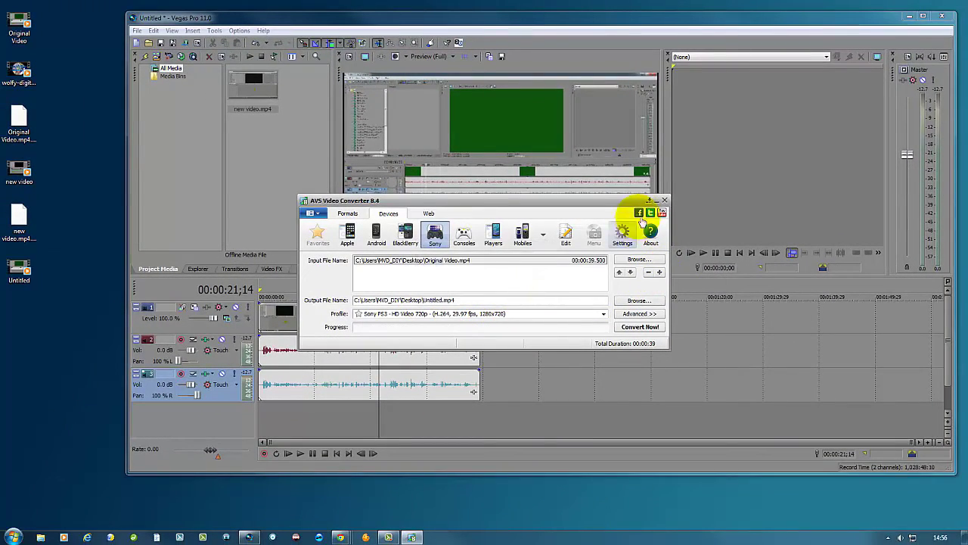
click(665, 200)
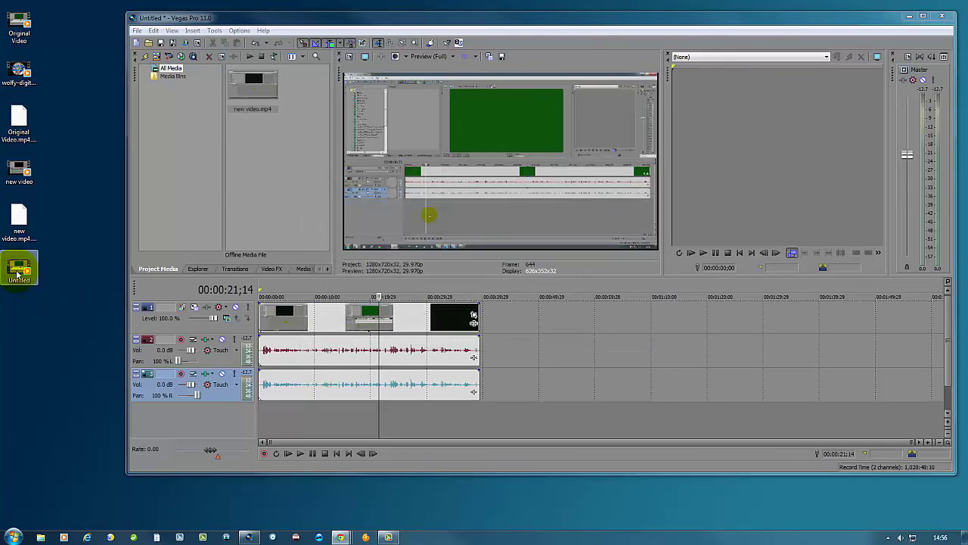
drag(23, 271, 516, 324)
Step: Play the new Untitled.mp4 clip from its start, then stop playback
click(506, 429)
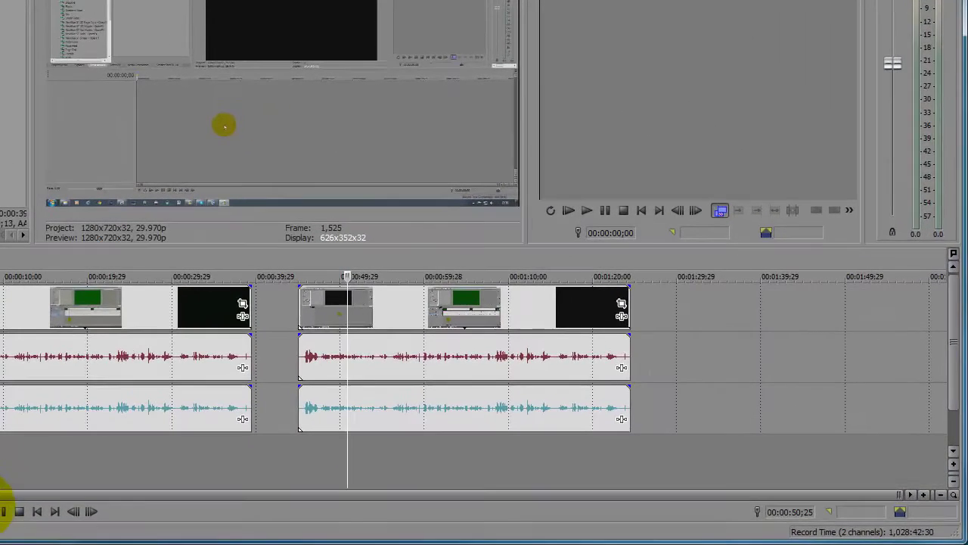
click(130, 485)
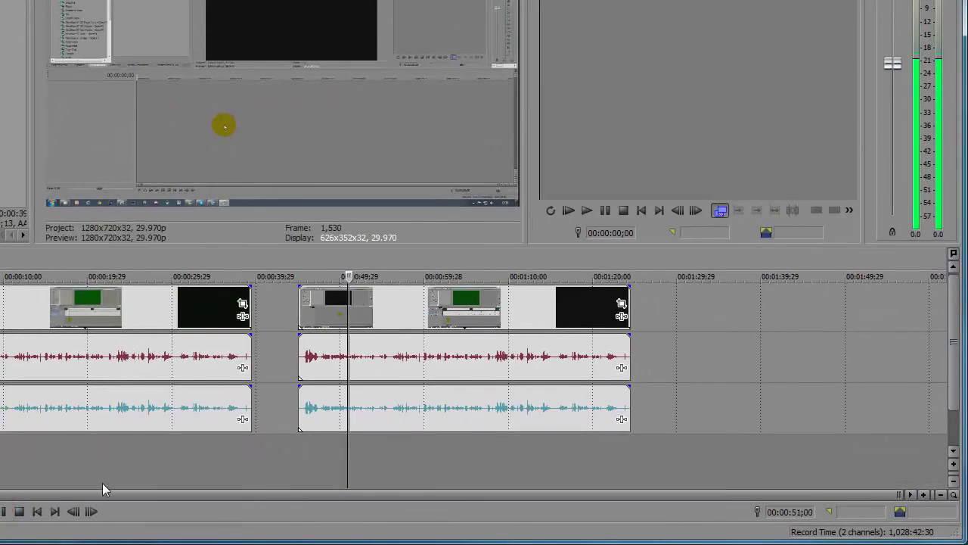
click(303, 449)
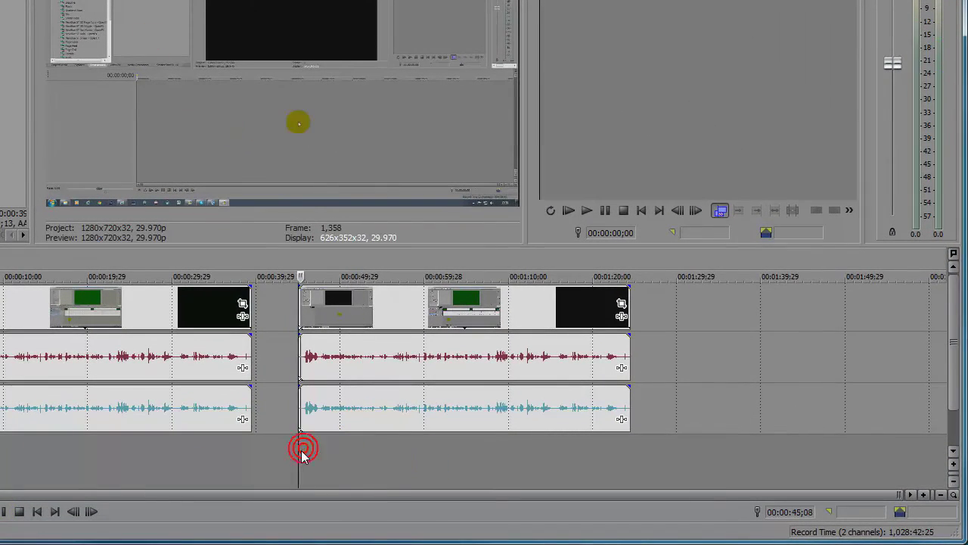
click(19, 512)
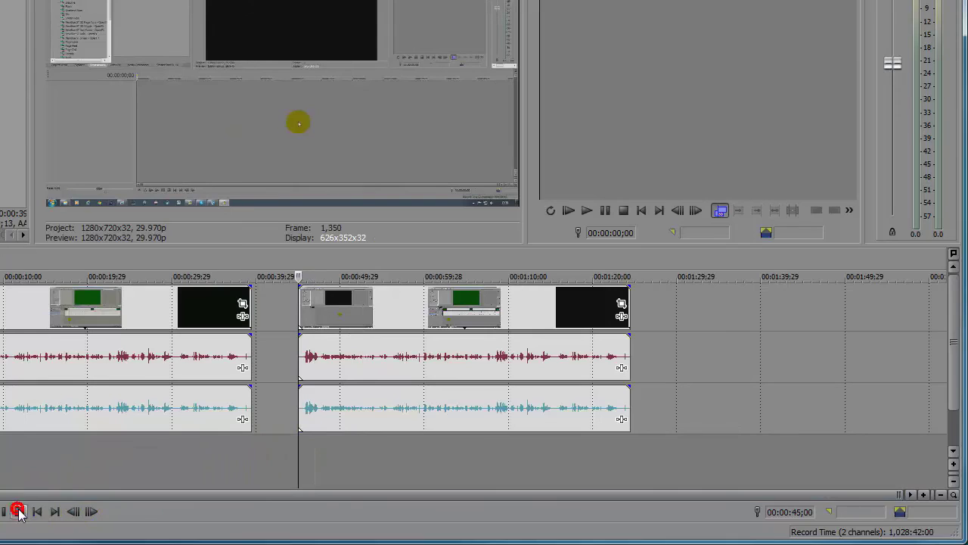